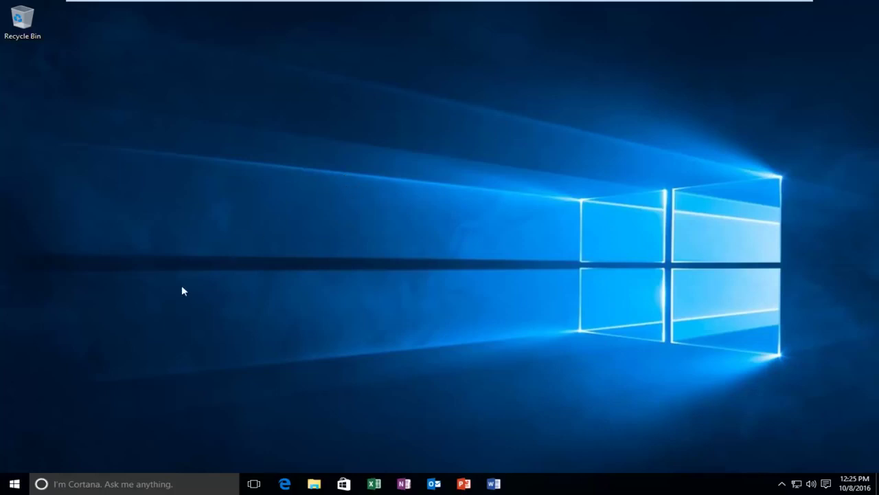
- Search the Start menu for 'display settings' and open the Display settings page
click(13, 484)
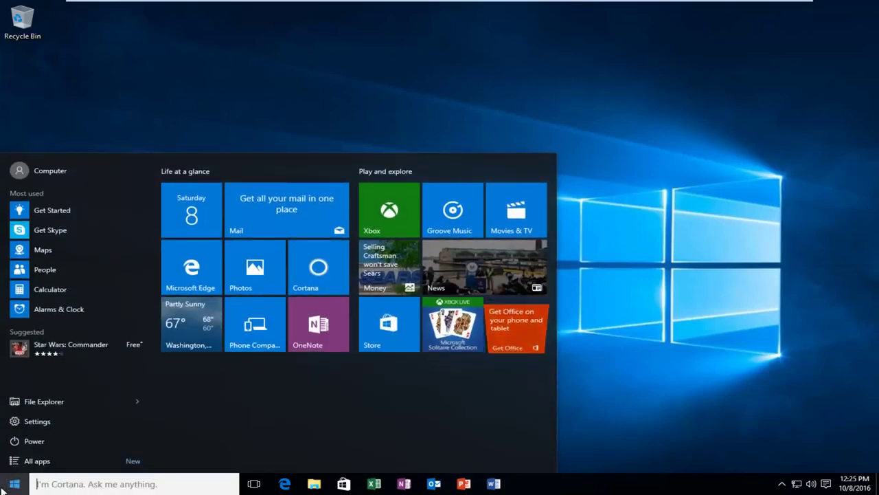
text(display settings)
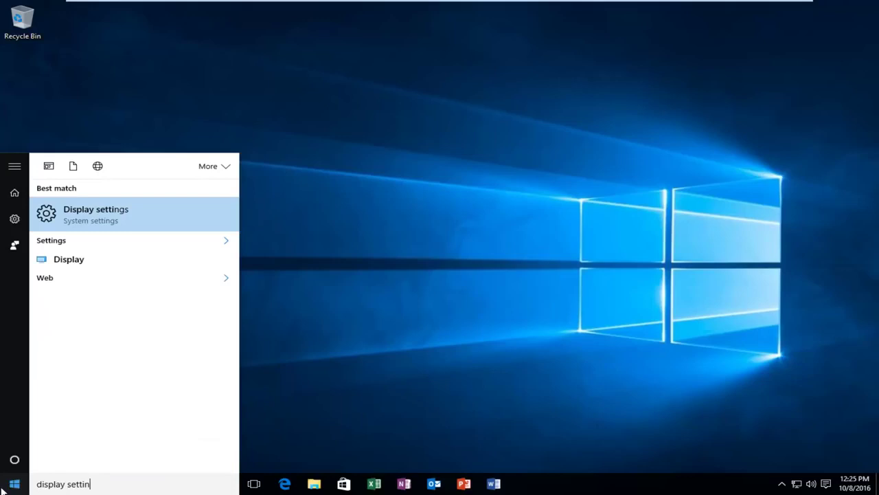
click(96, 222)
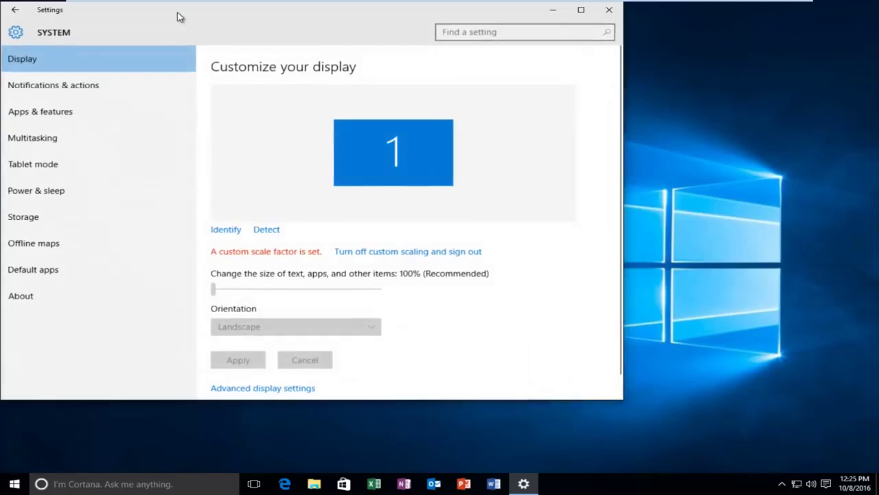
drag(177, 16, 289, 24)
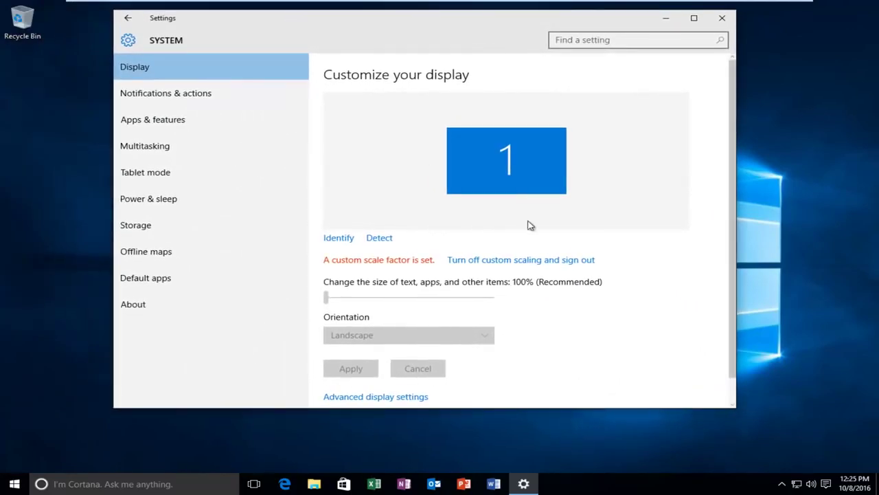
- Open Advanced display settings and review the resolutions, keeping 1440 × 900
scroll(502, 254, down, 1)
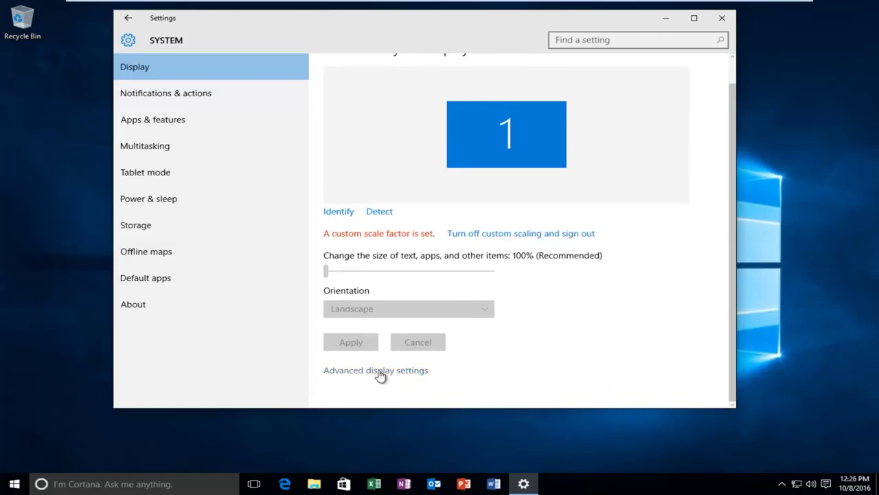
click(352, 372)
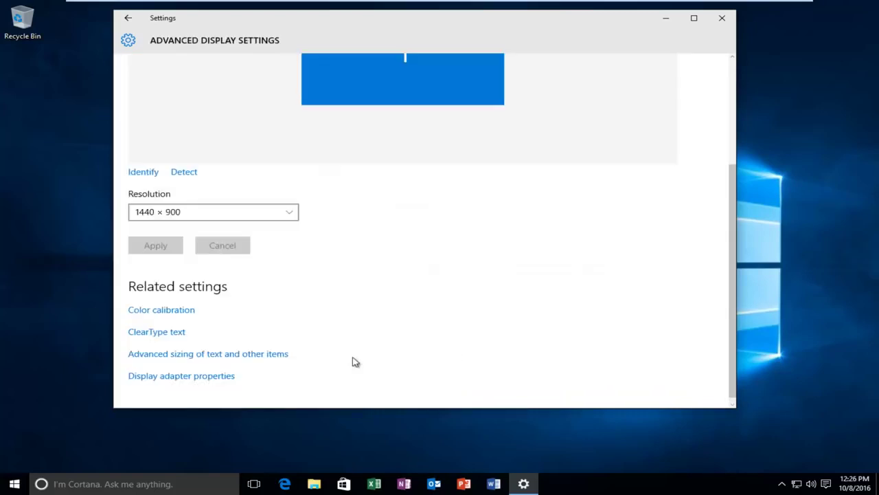
click(272, 217)
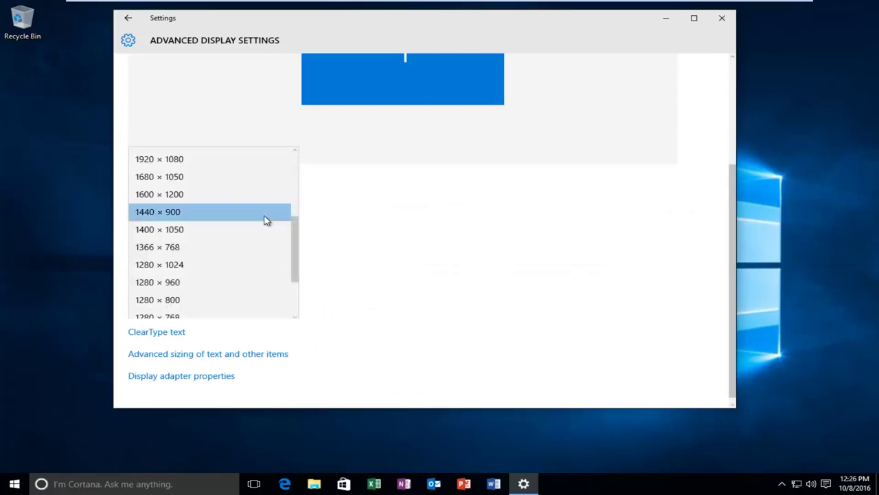
click(383, 268)
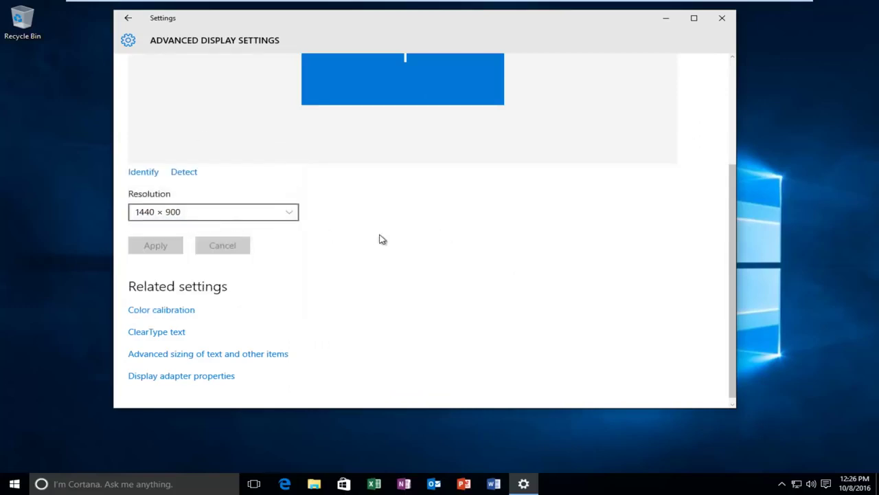
scroll(413, 245, down, 1)
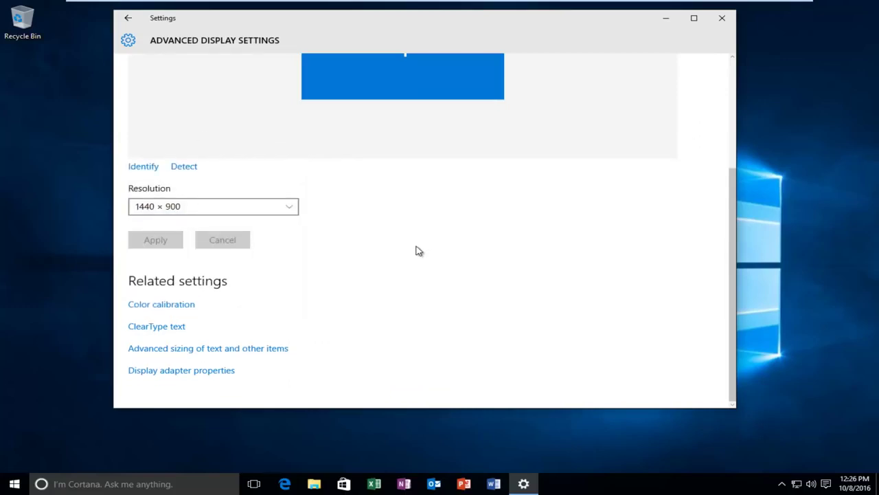
- Open the VMware SVGA 3D display adapter properties and centre the dialog on screen
click(170, 374)
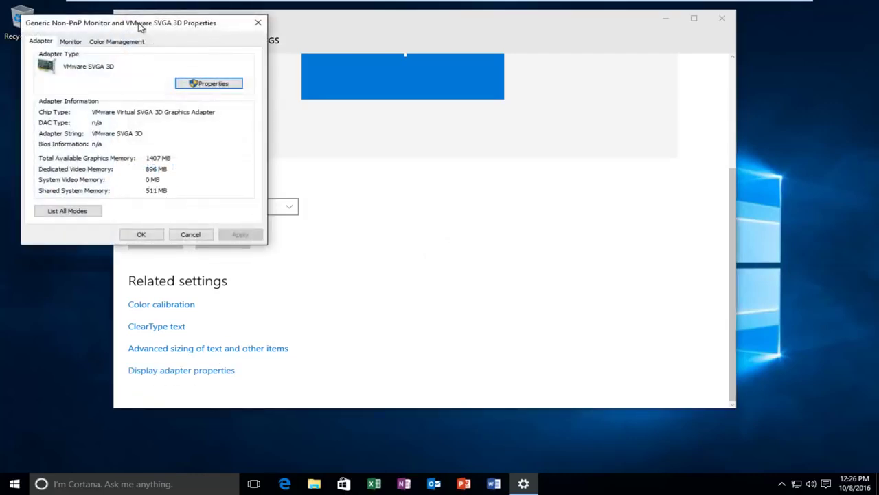
drag(139, 26, 388, 97)
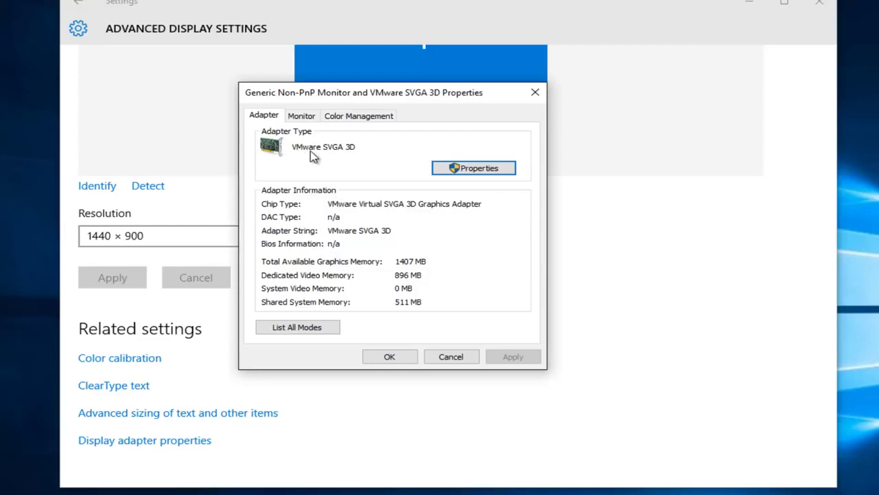
- Open the VMware SVGA 3D device properties and start Update Driver from the Driver tab
click(466, 171)
drag(440, 146, 426, 94)
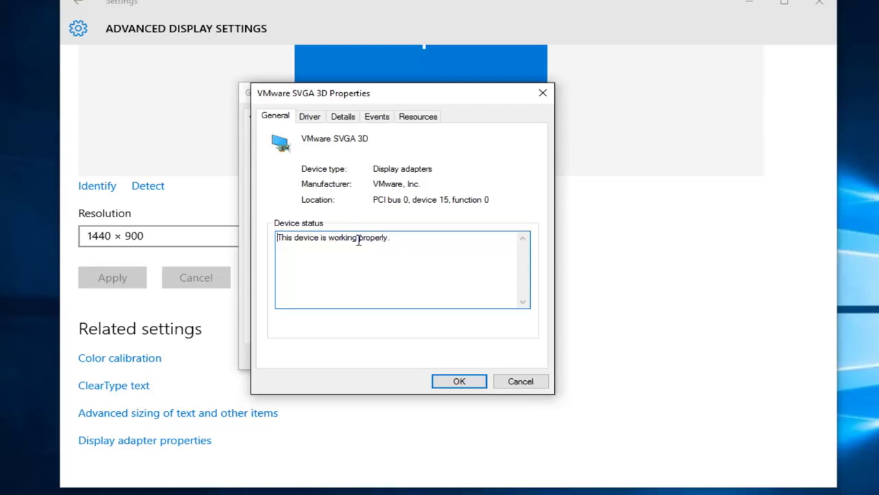
click(312, 121)
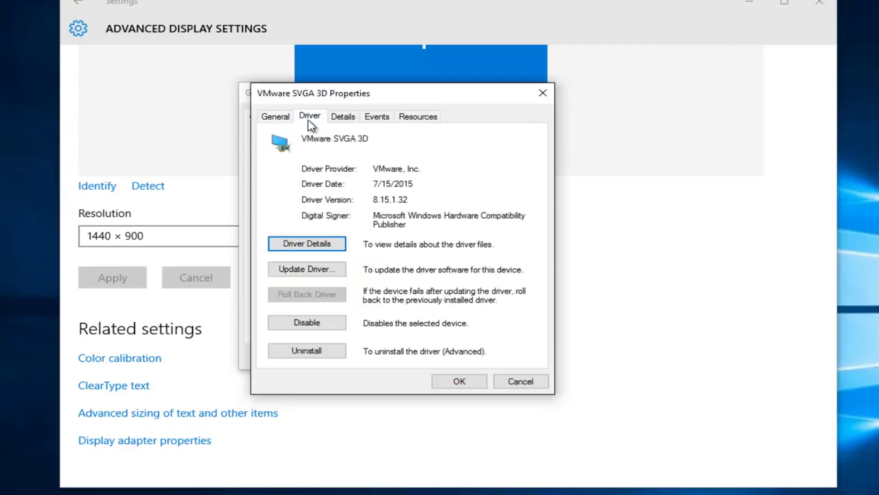
click(300, 271)
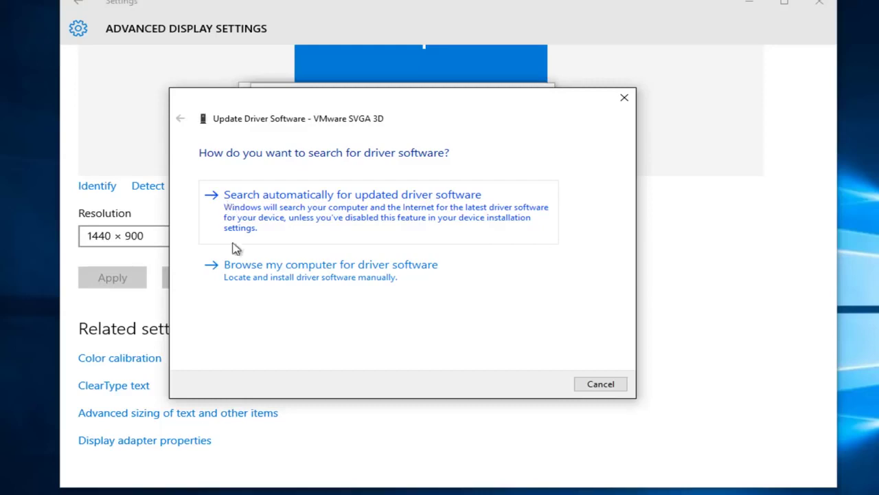
- Search automatically for a newer VMware SVGA 3D driver, confirm it's current, and close all property windows
click(400, 205)
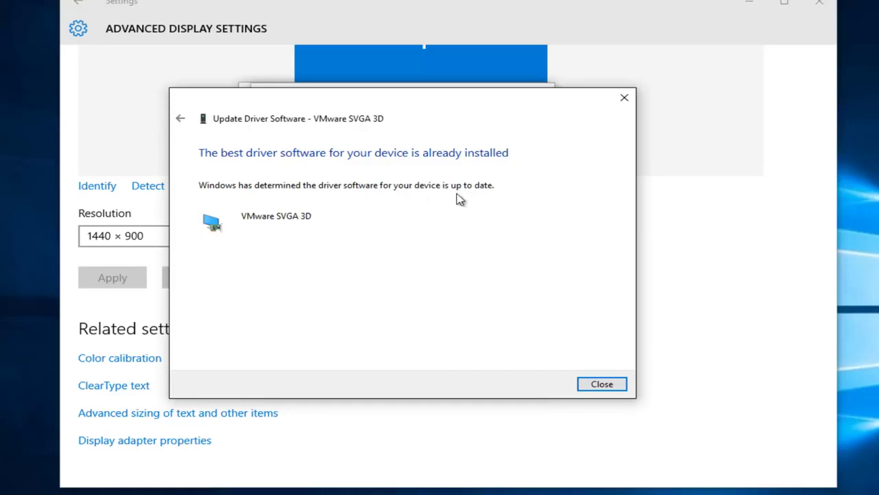
click(608, 384)
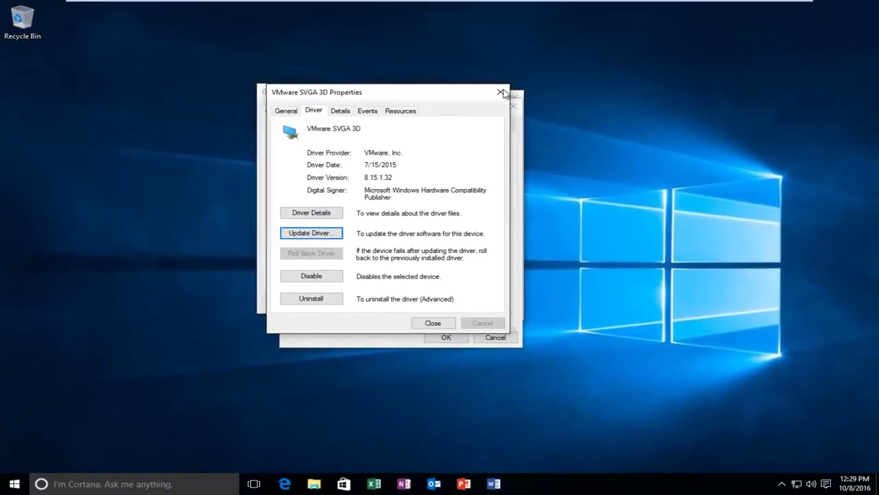
click(501, 92)
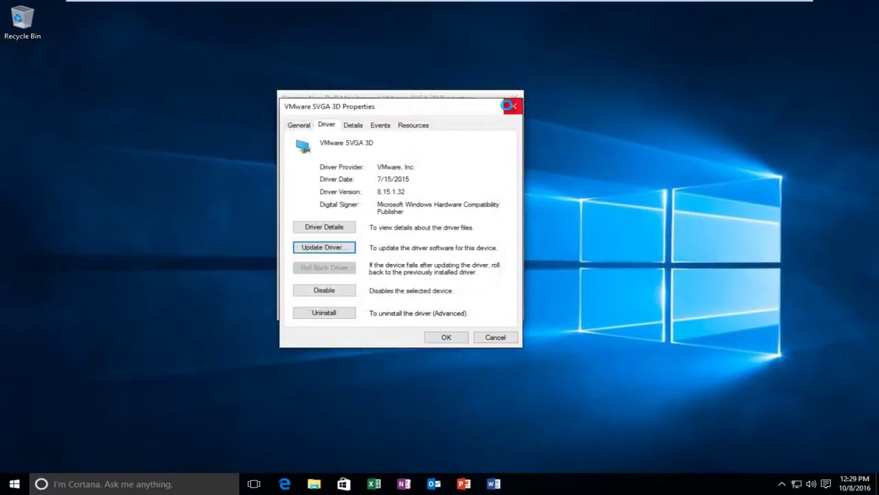
click(508, 105)
click(514, 99)
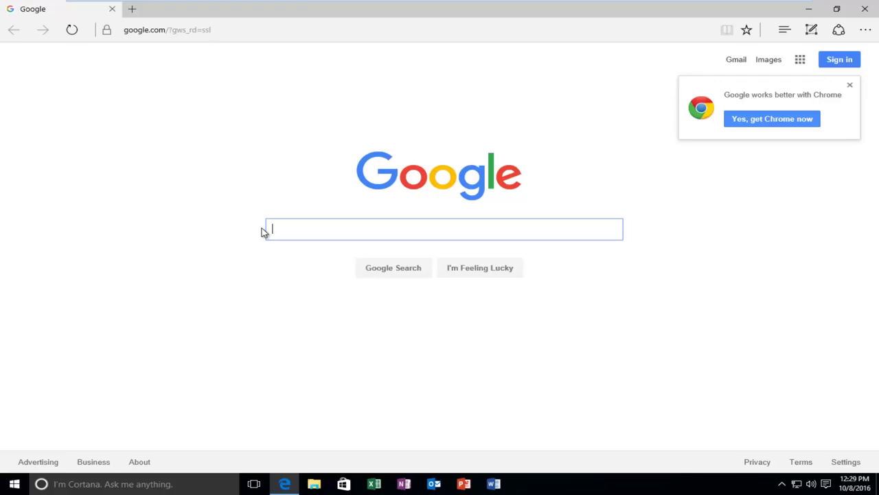
- Search Google for 'nvidia display driver'
text(nvi)
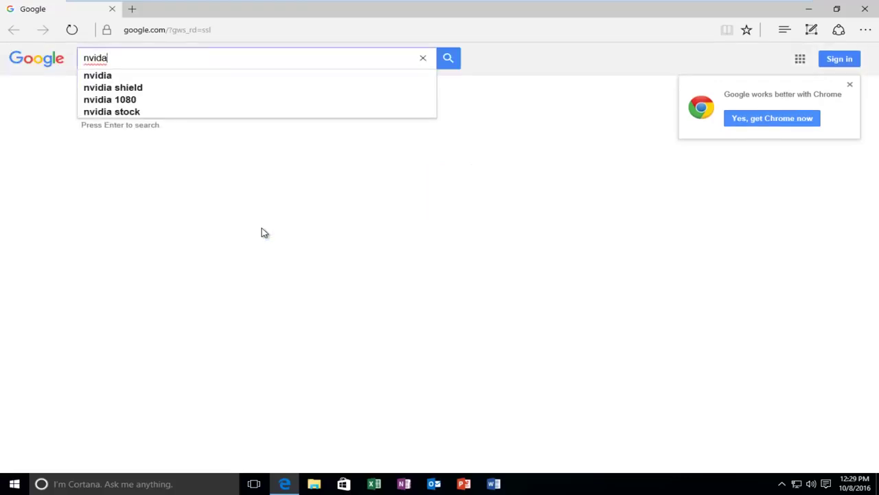
text(dia display d)
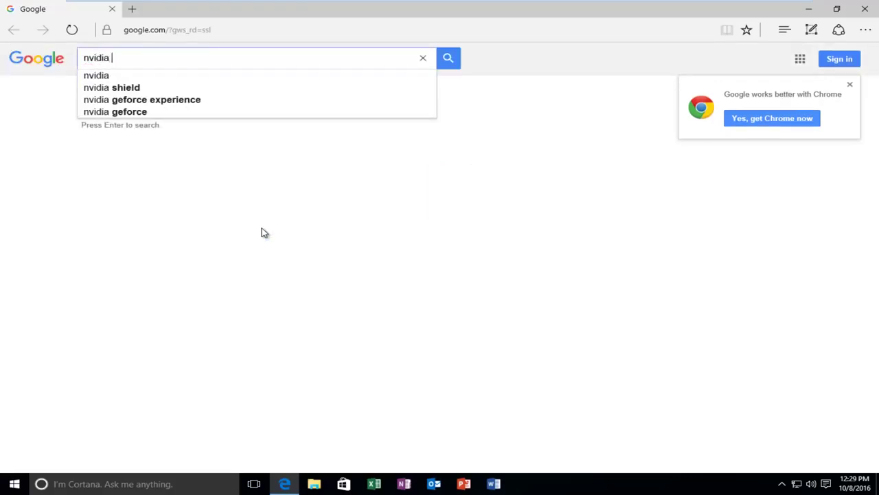
text(river)
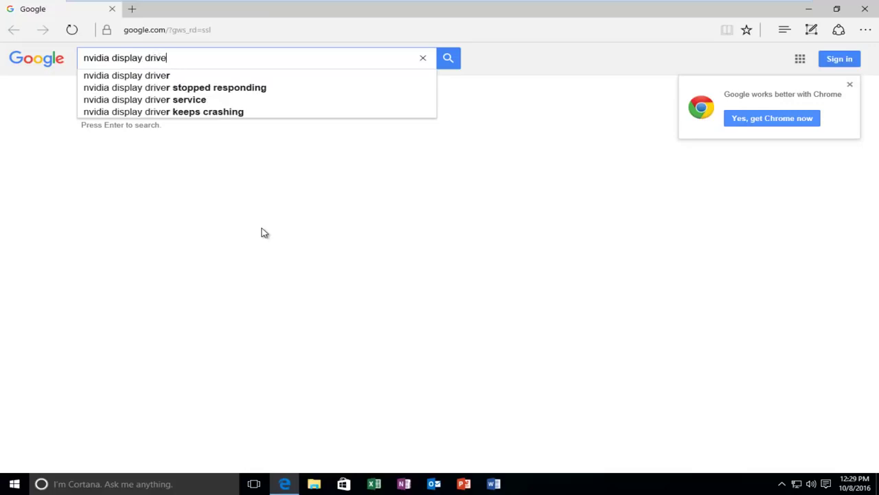
key(Return)
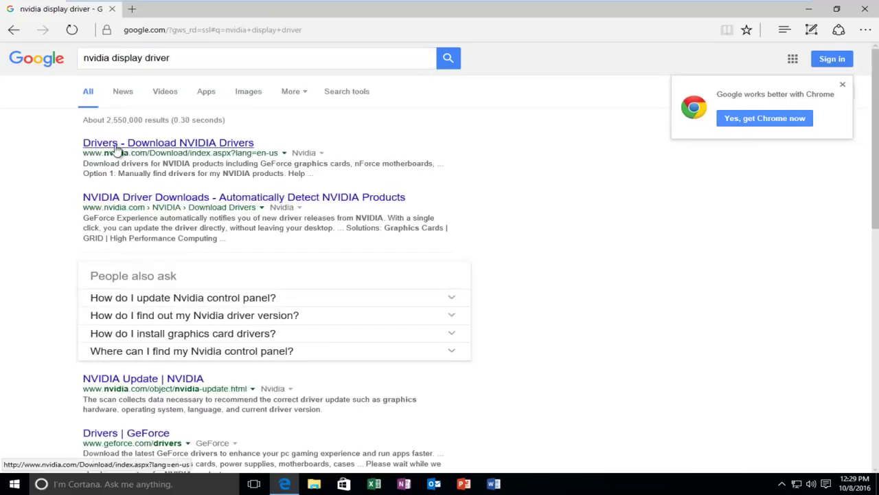
- Open NVIDIA's driver download page and launch the Graphics Drivers Smart Scan under Option 2
click(112, 145)
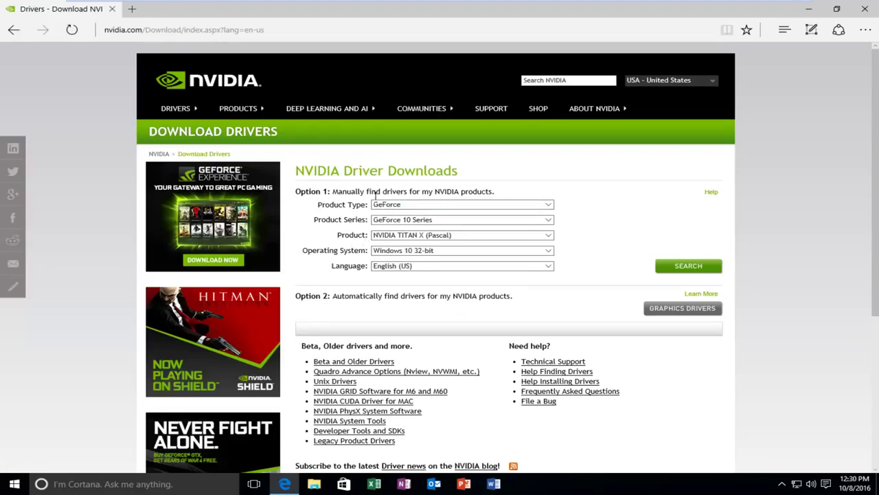
scroll(329, 199, down, 4)
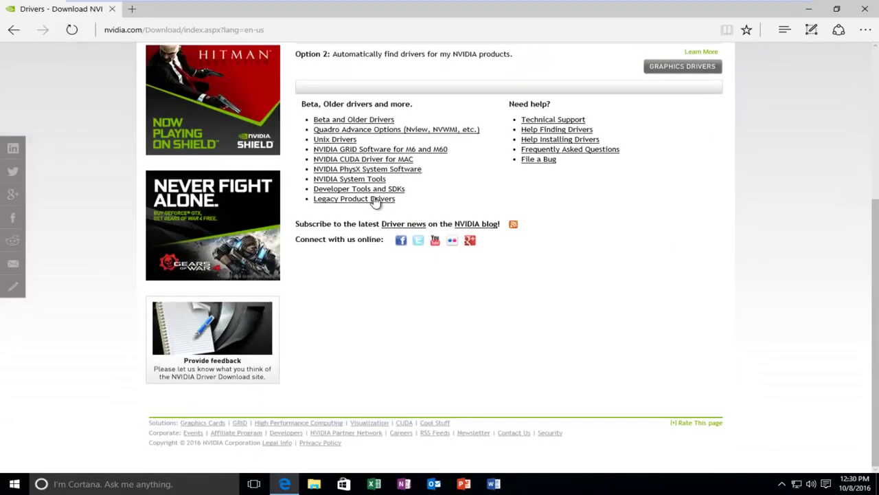
scroll(323, 199, up, 2)
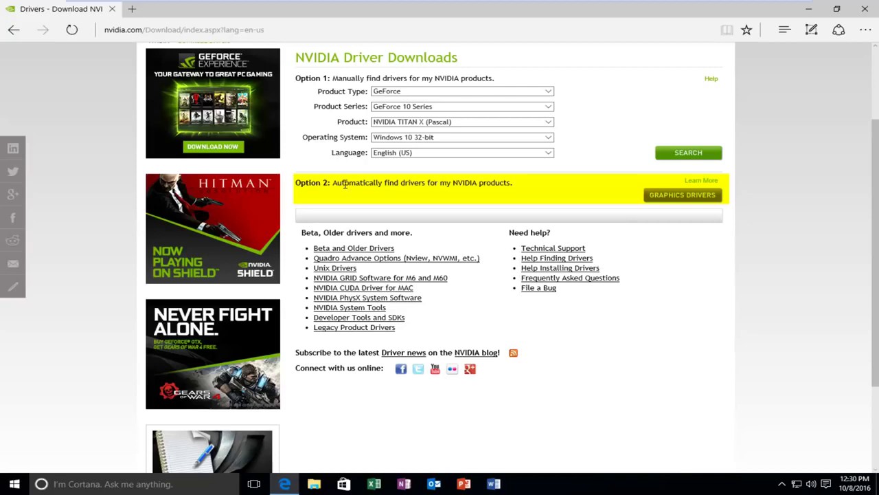
click(673, 197)
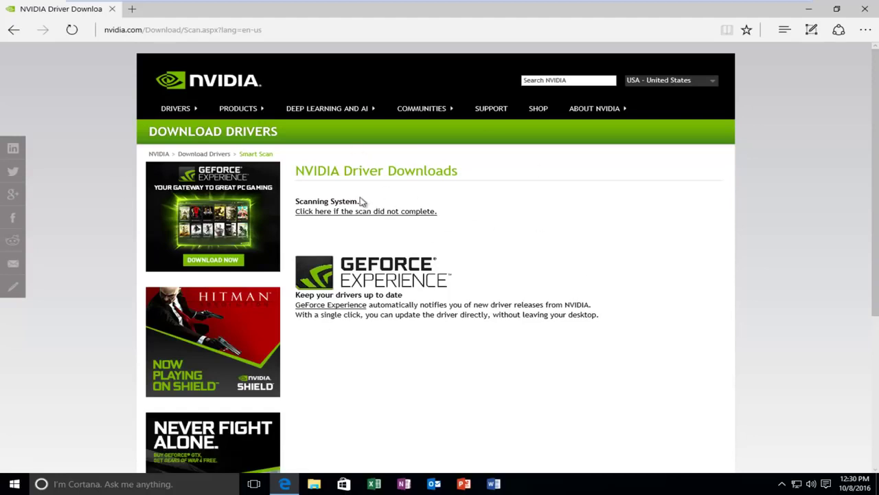
- Replace the address bar contents with 'amd driver download' and search it with Bing
click(157, 28)
key(BackSpace)
text(amd)
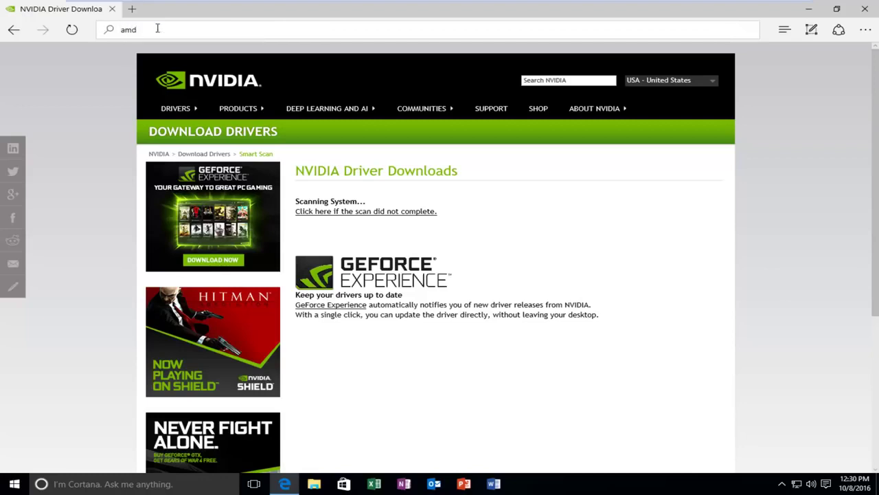
text( driver)
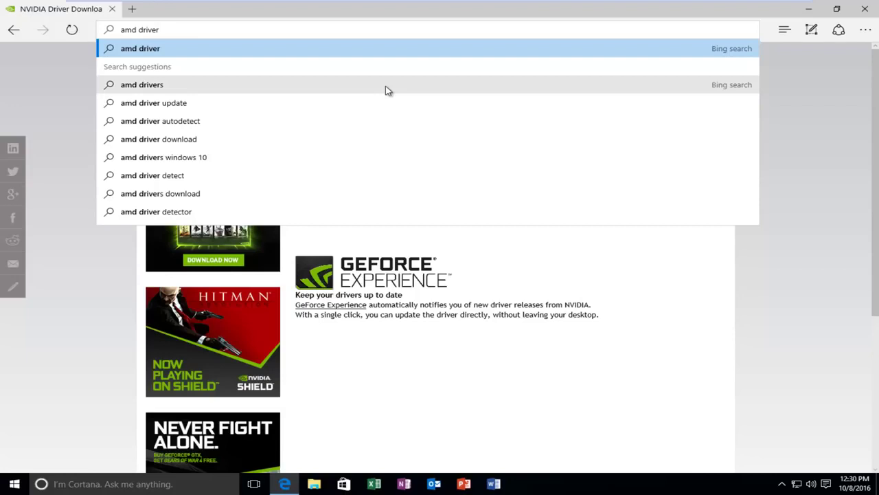
text( download)
key(Return)
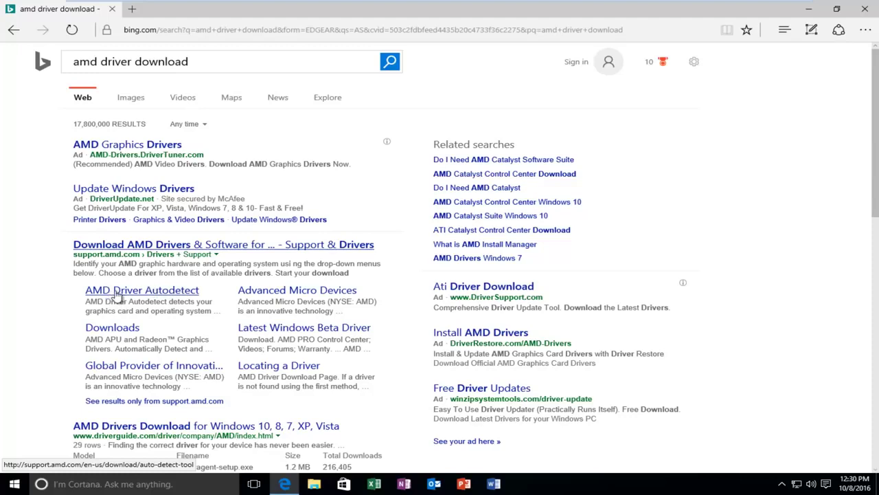
- Open the AMD Driver Autodetect result and dismiss the page's cookie notice
click(137, 291)
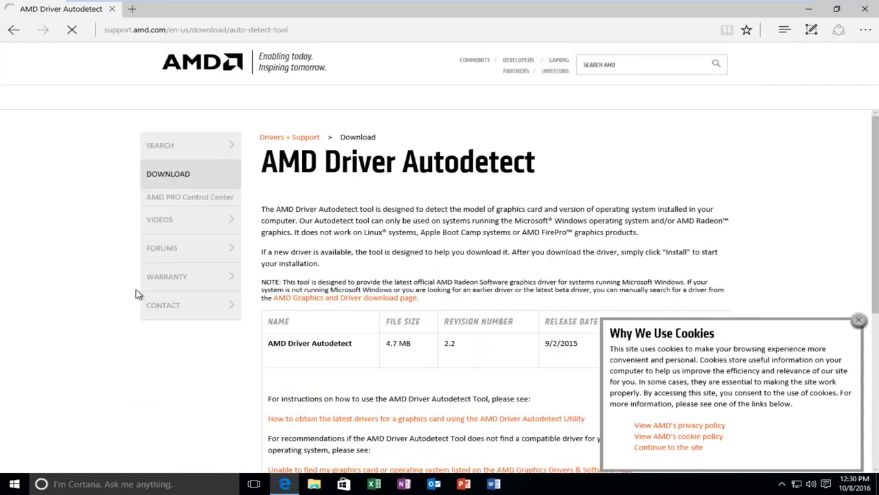
scroll(481, 302, down, 1)
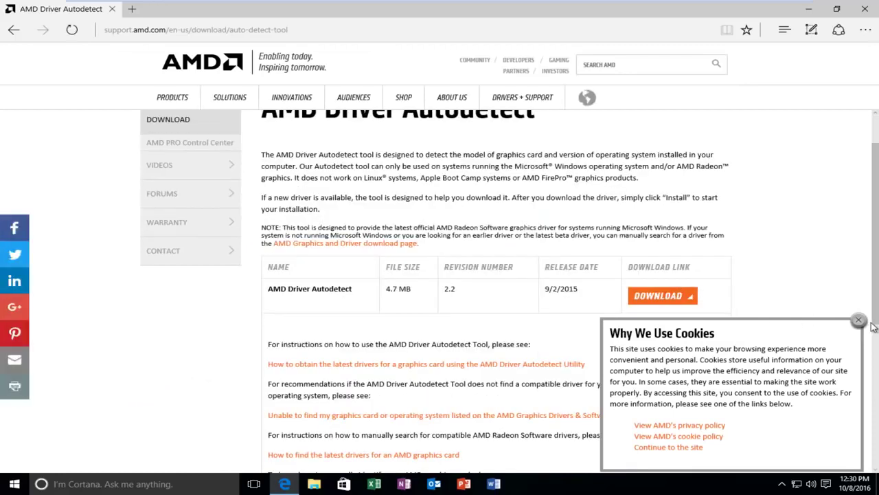
click(859, 320)
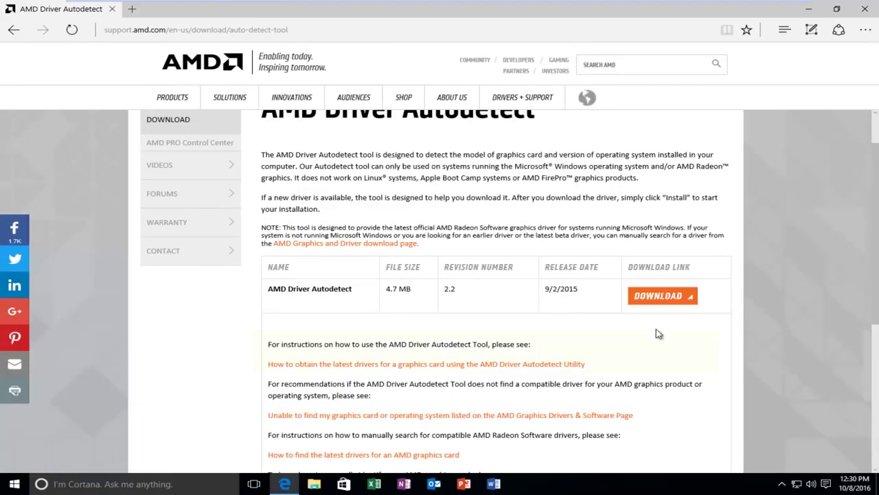
scroll(646, 330, up, 1)
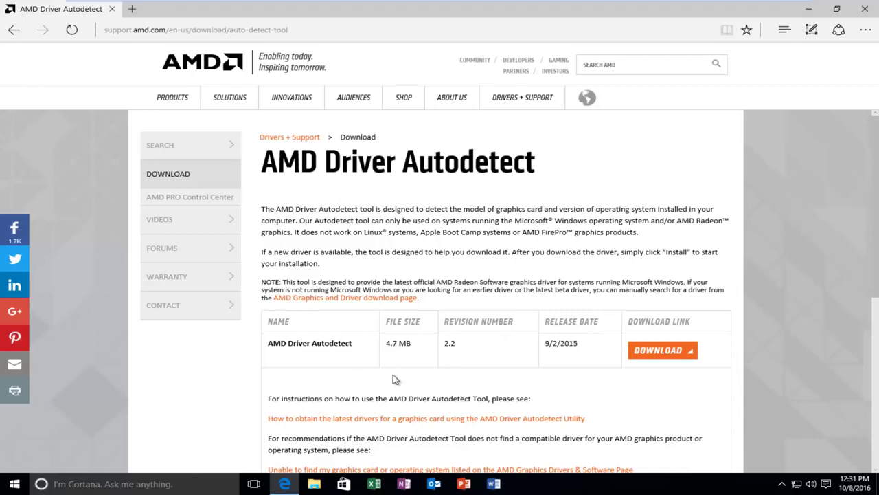
- Close Edge and launch Device Manager from a Start search for 'device manager'
click(863, 10)
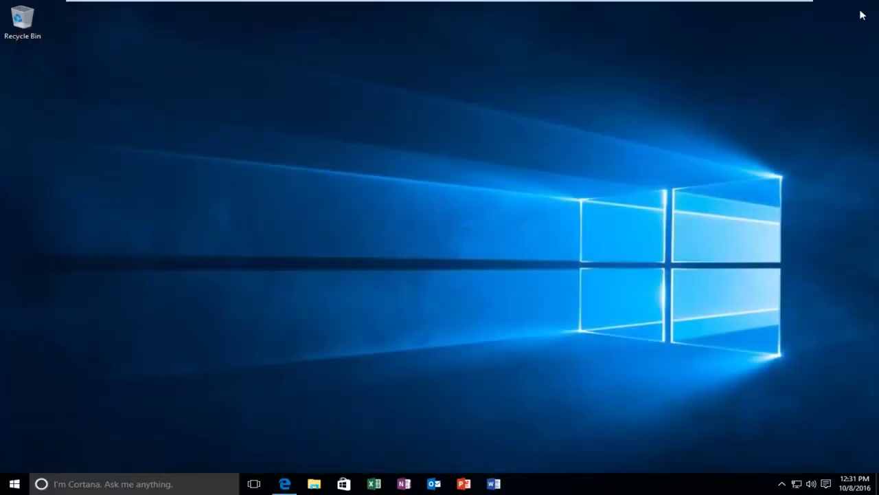
click(16, 487)
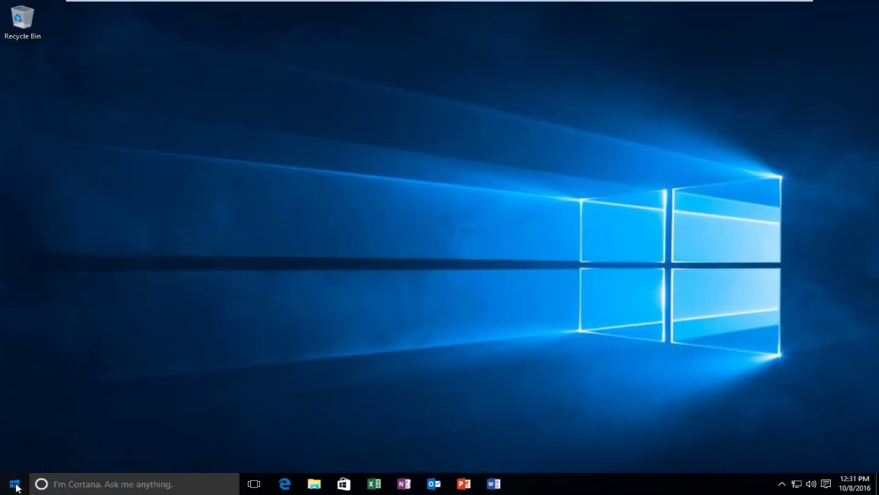
text(device manager)
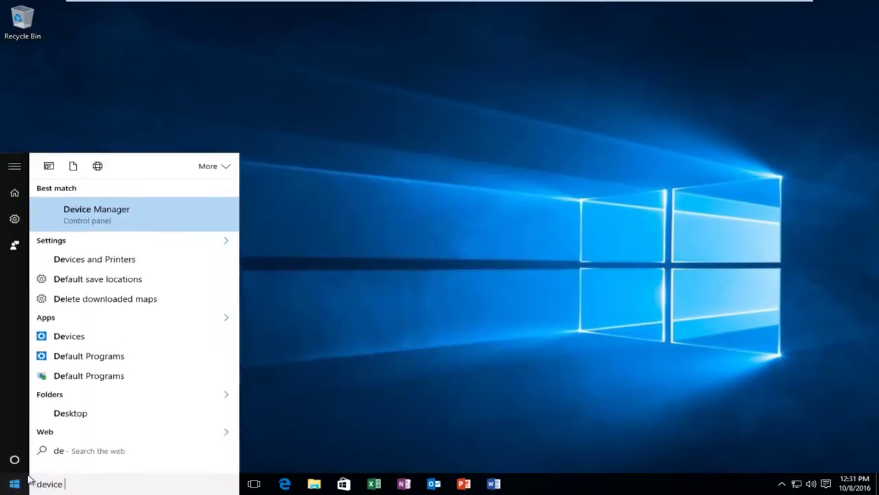
click(48, 217)
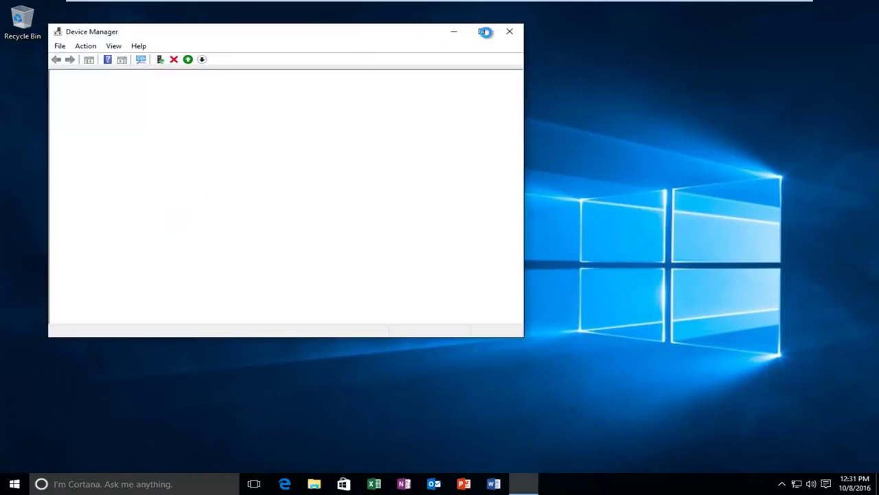
- Maximize Device Manager, expand Display adapters, and right-click the VMware SVGA 3D adapter
click(485, 32)
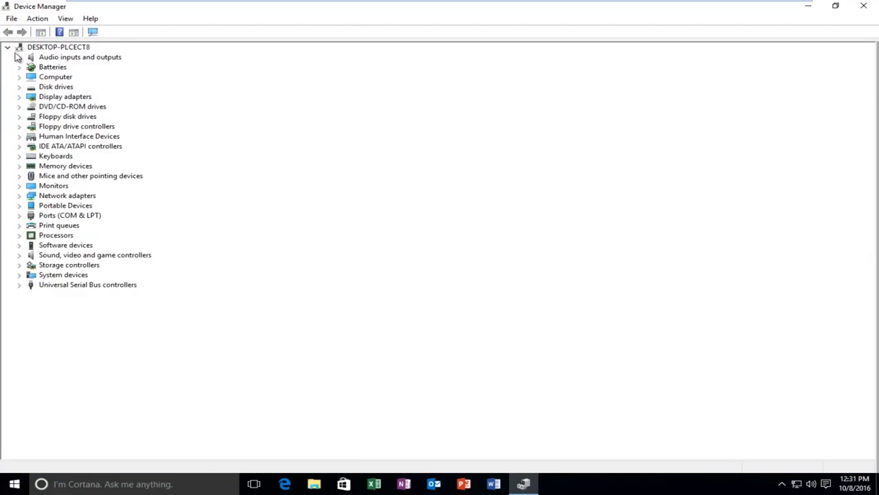
click(18, 97)
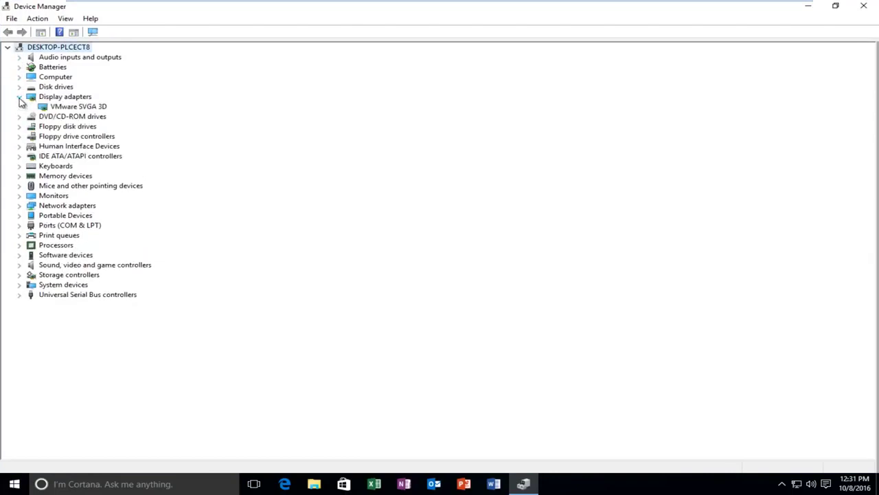
click(63, 109)
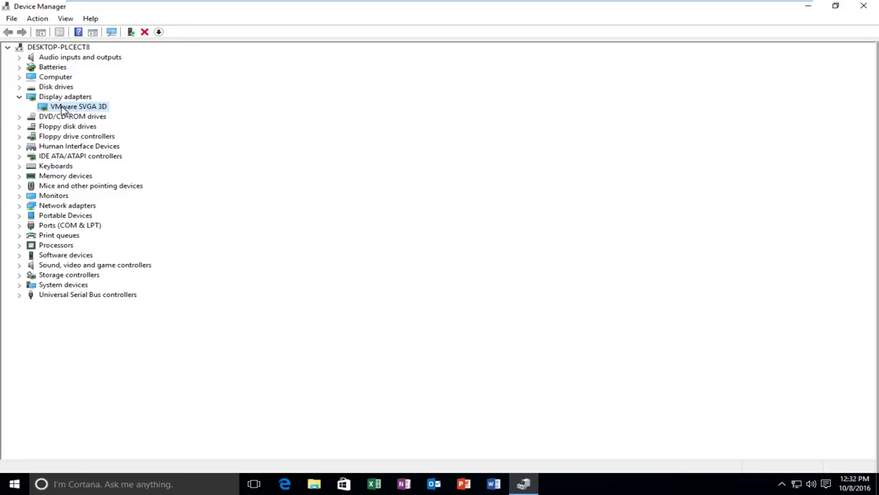
right_click(61, 108)
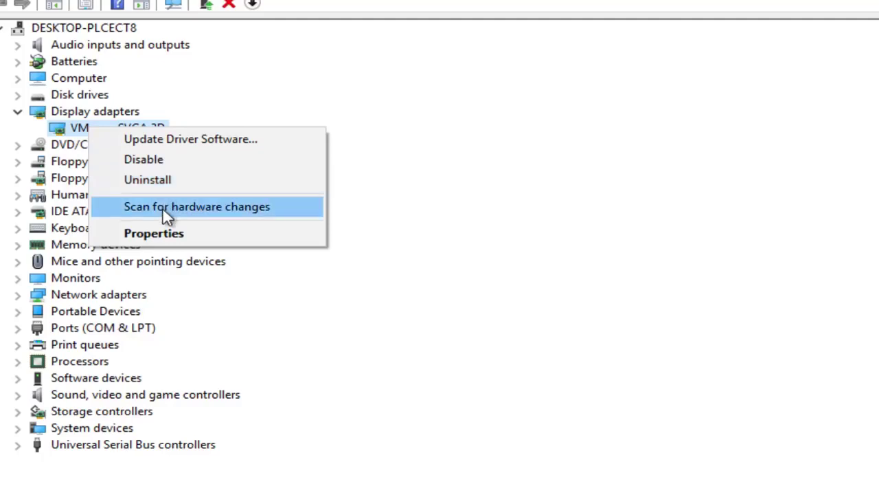
- Open VMware SVGA 3D properties and review its Driver, Details and General status tabs
click(148, 241)
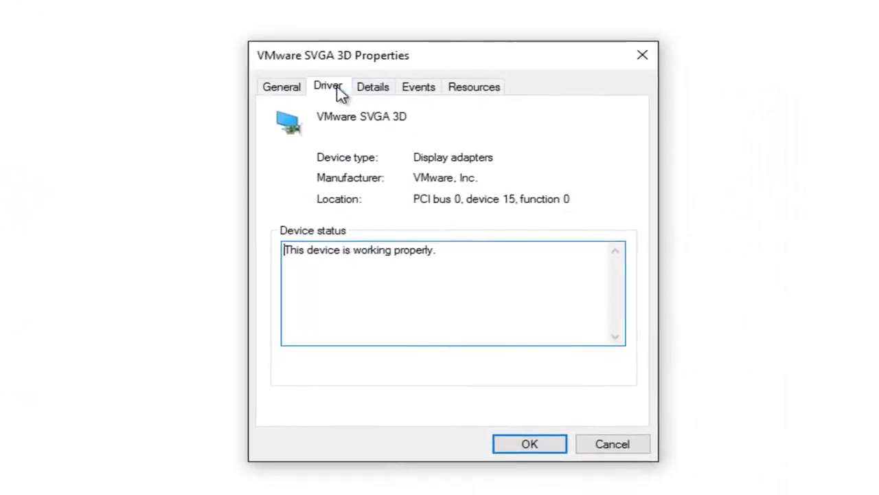
click(333, 87)
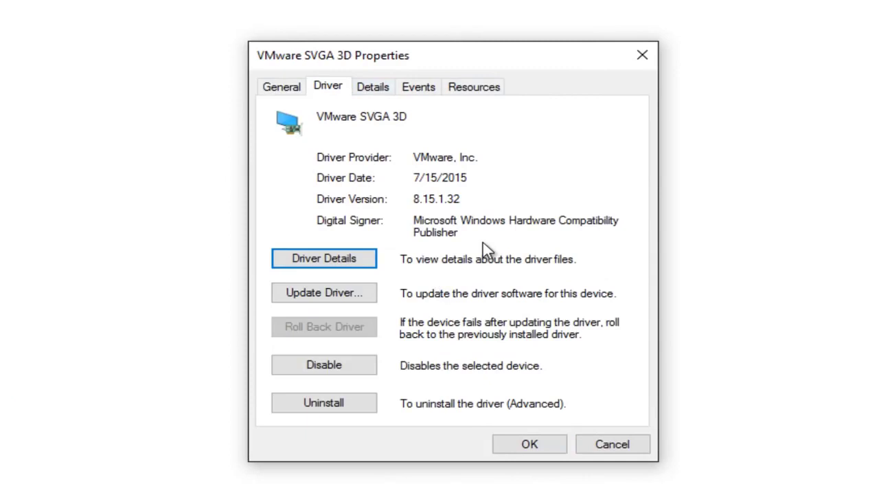
click(382, 87)
click(333, 112)
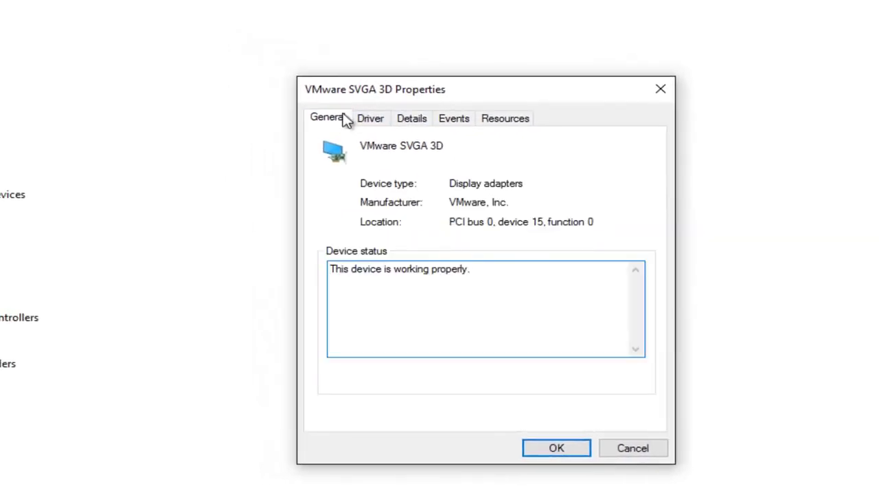
drag(350, 77, 268, 42)
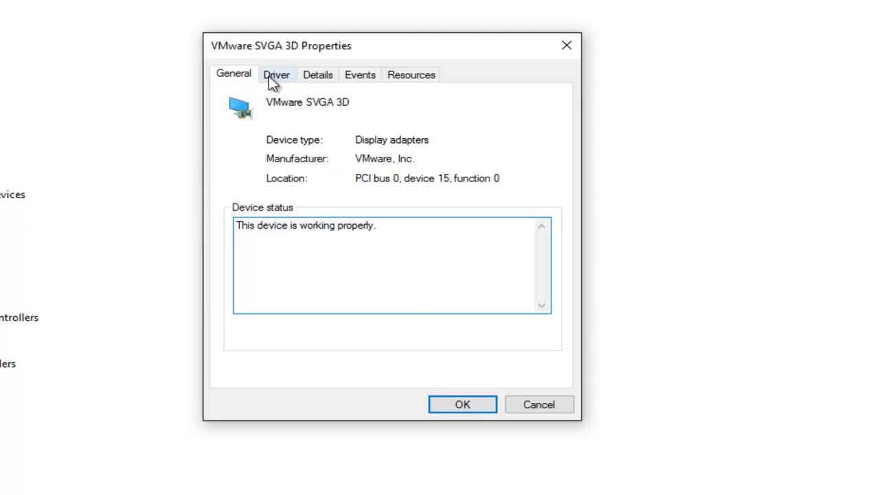
- Launch Update Driver for VMware SVGA 3D from its Driver tab
click(276, 78)
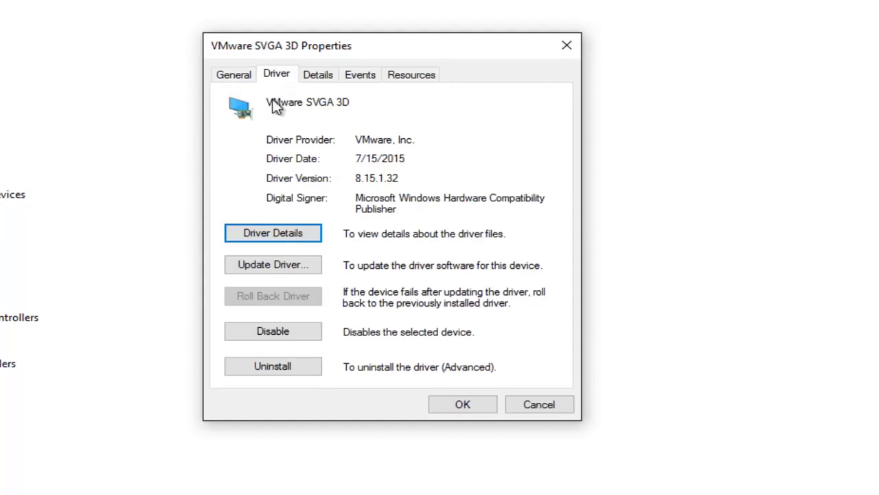
click(263, 267)
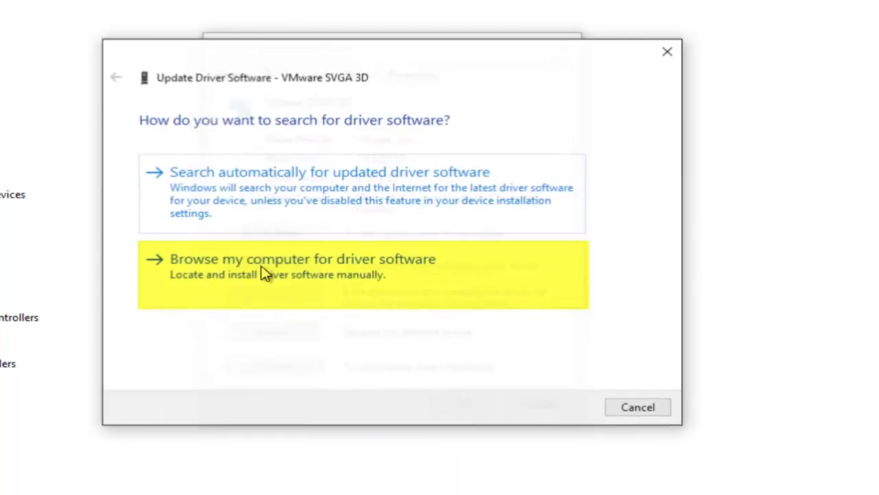